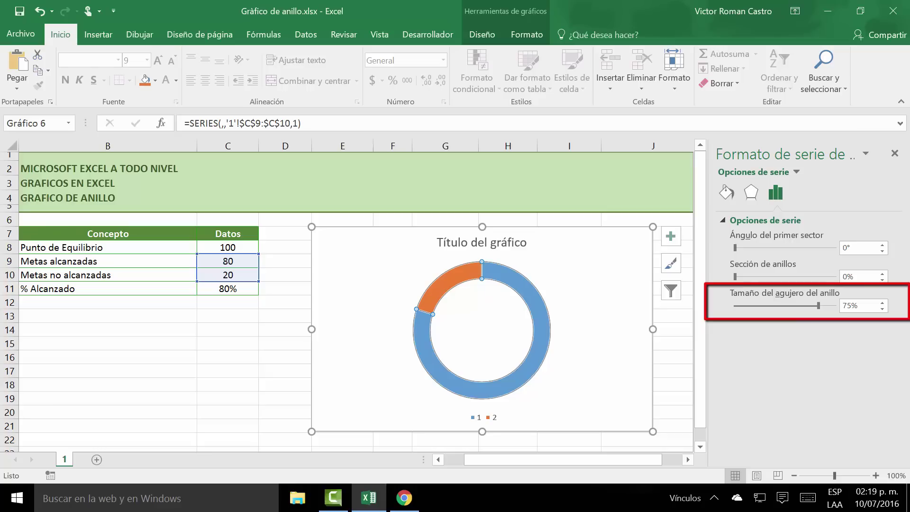
- Widen the doughnut hole size to 85% so the ring is thin
left_click_drag(818, 305, 830, 305)
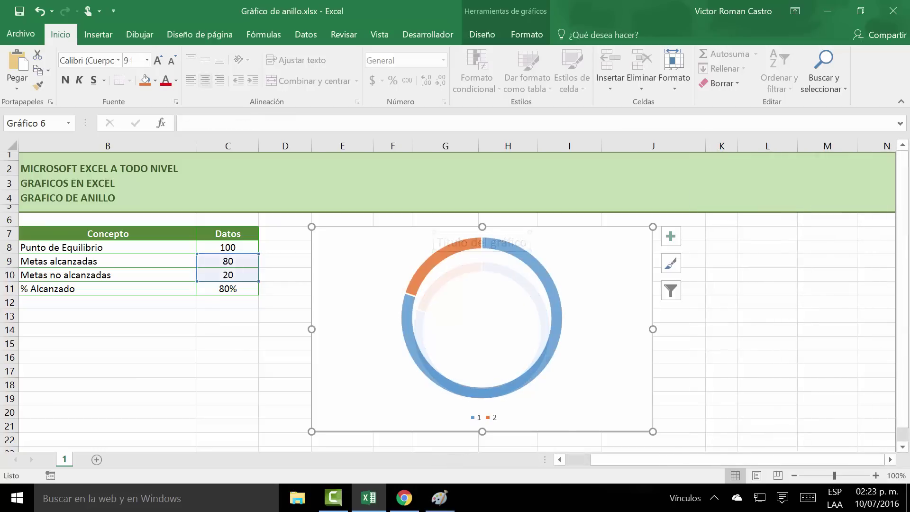
- Delete the chart title and legend, then bring up the chart area formatting pane
key("Delete")
left_click(480, 417)
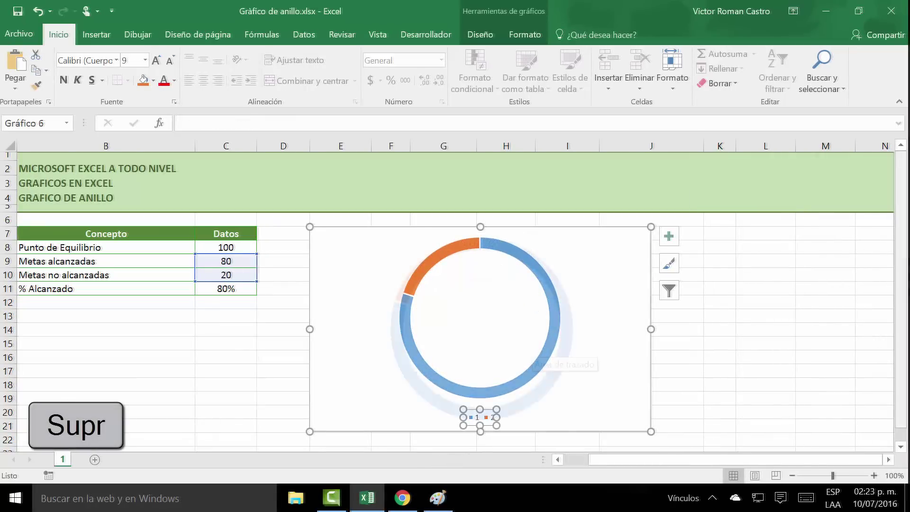
key("Delete")
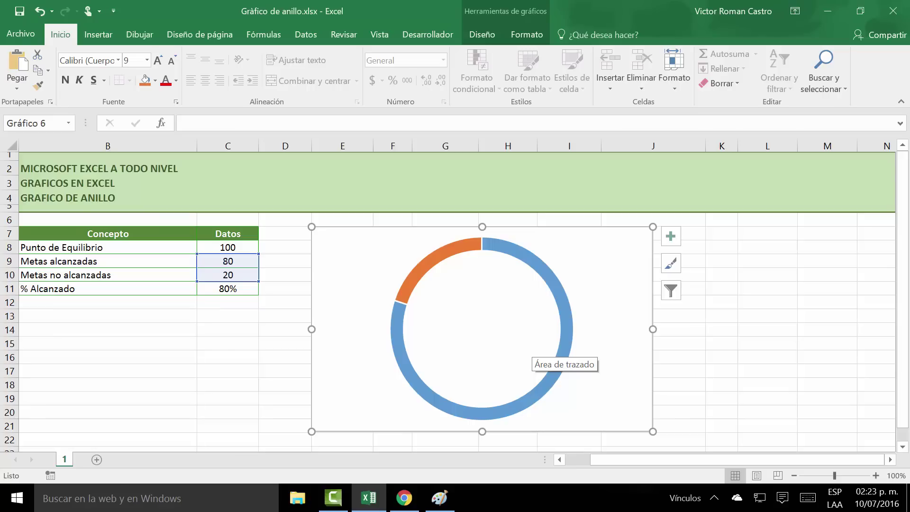
key("ctrl+1")
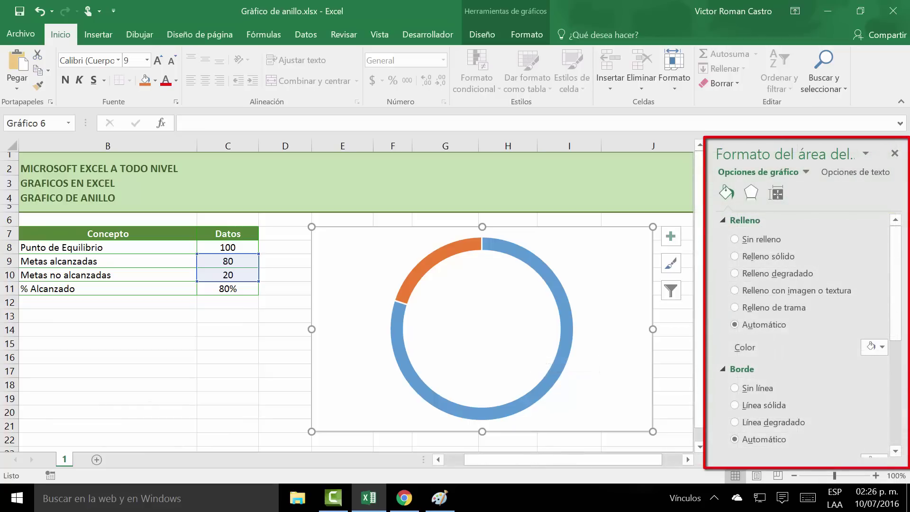
- Set the chart area background to No fill and its border to No line
left_click(735, 238)
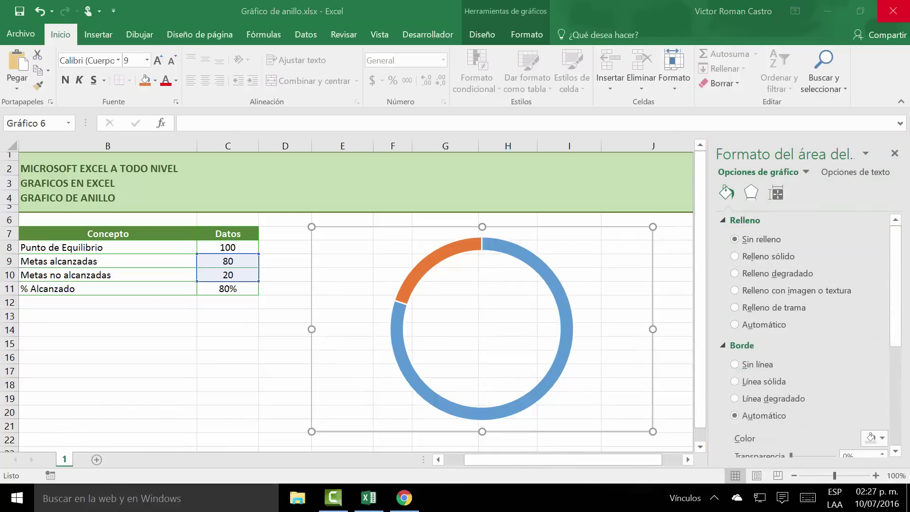
left_click(734, 364)
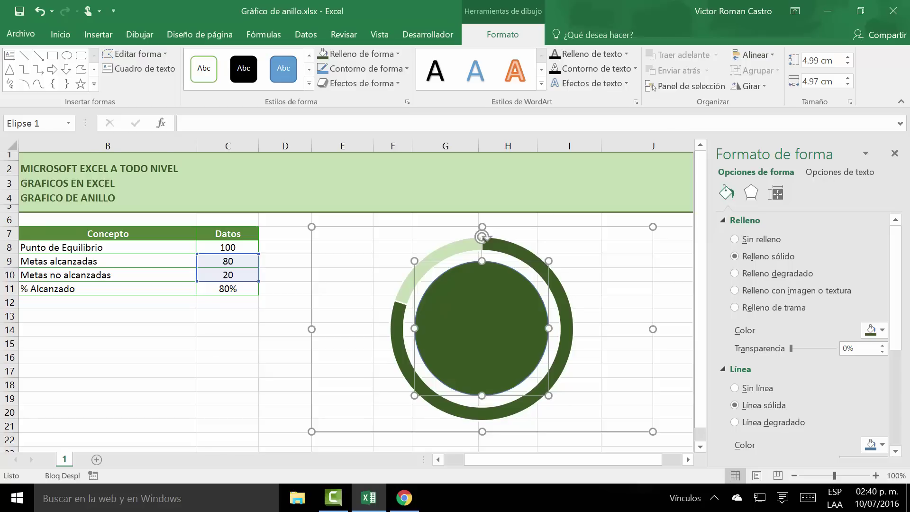
- Link the central circle's text to cell C11 with the formula ='1'!$C$11
type("='1'!$C$11")
key("Return")
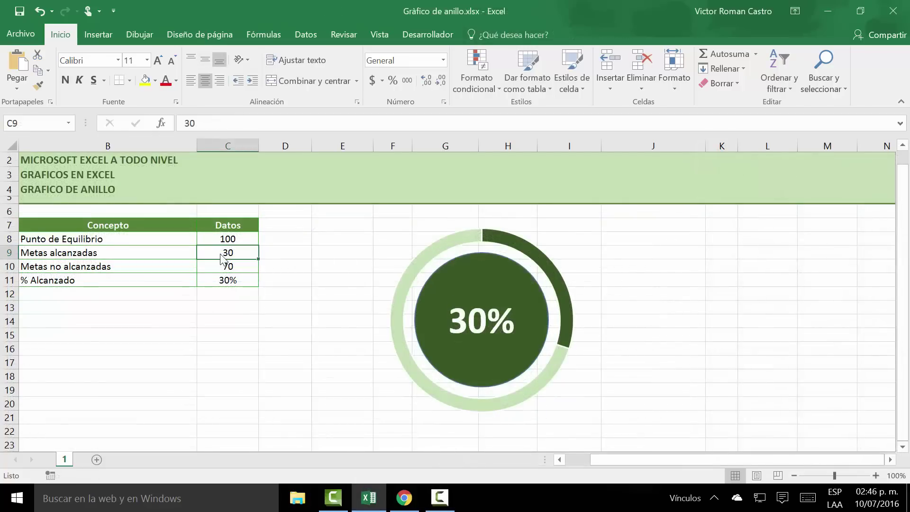
- Enter test values 50, 70, 10, 45, 62 and 35 in C9 to watch the chart update
type("50")
key("Return")
left_click(221, 255)
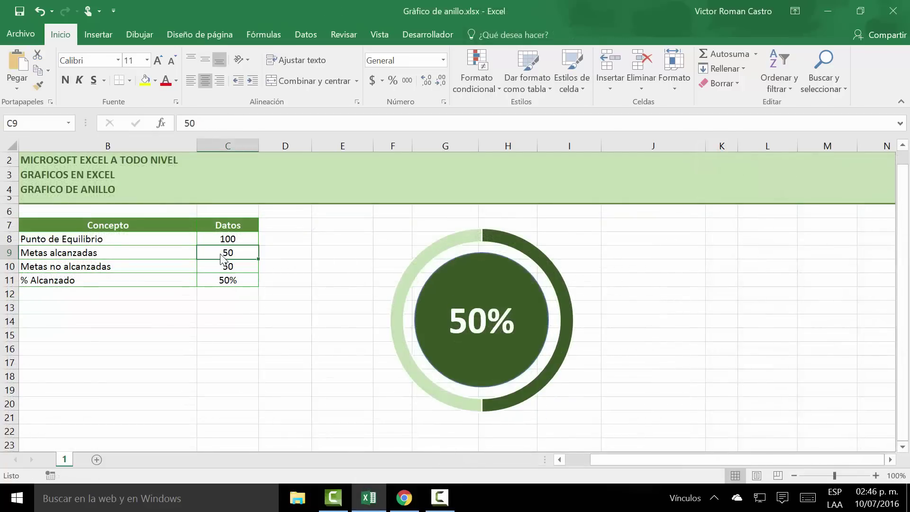
type("70")
key("Return")
left_click(221, 256)
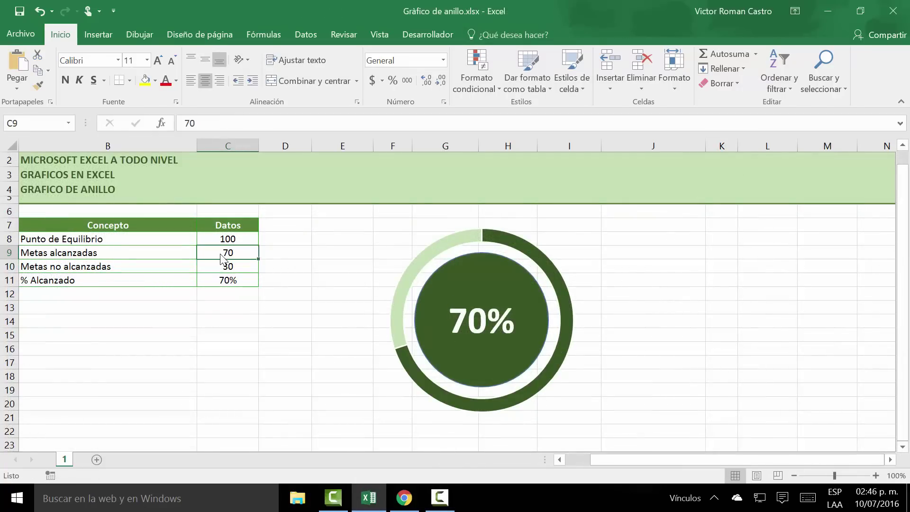
type("10")
key("Return")
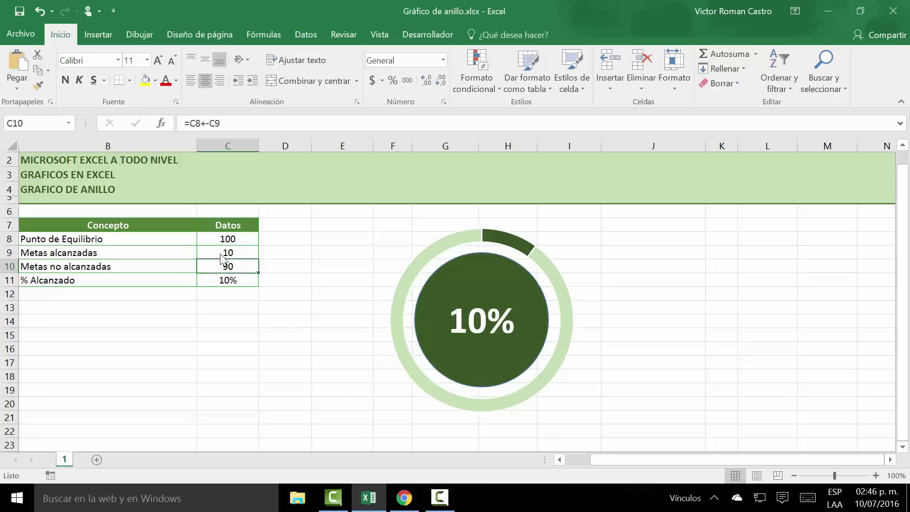
left_click(221, 256)
type("45")
key("Return")
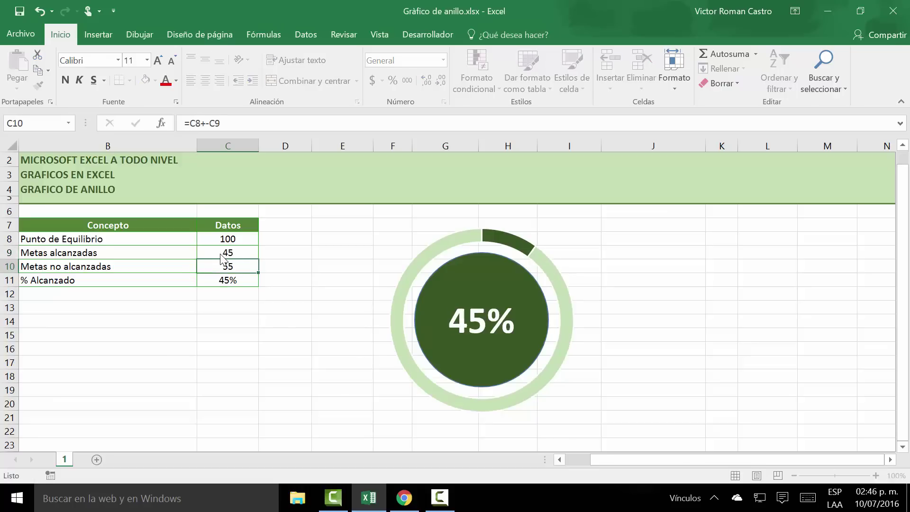
left_click(221, 257)
type("62")
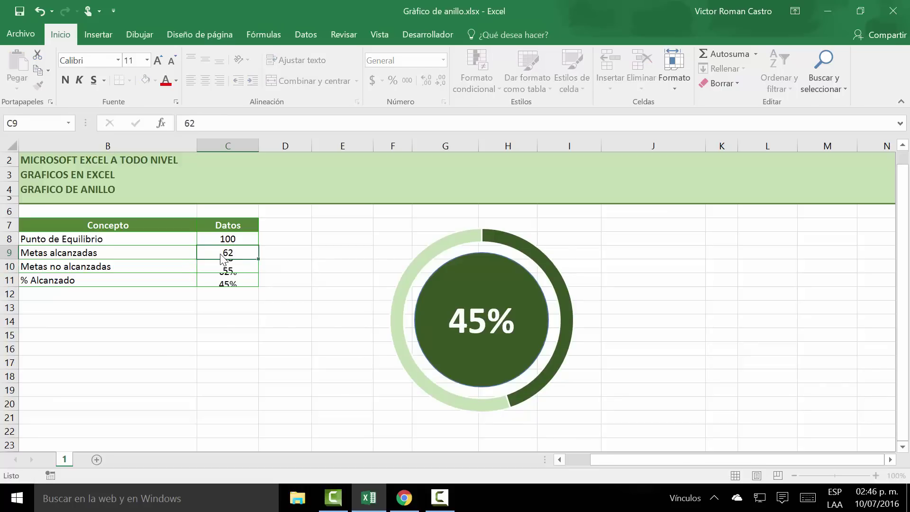
key("Return")
left_click(221, 256)
type("35")
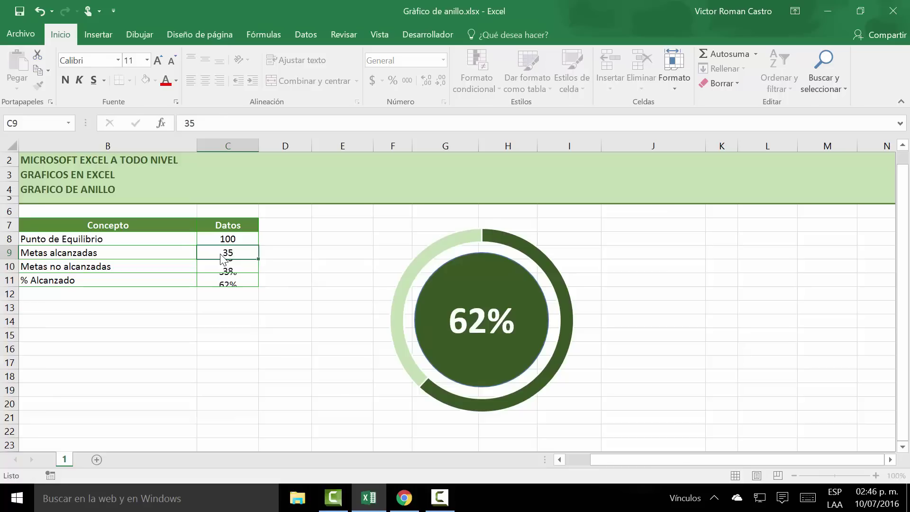
key("Return")
- Enter further values 99, 49, 22, 10 and finally 5 in C9
left_click(220, 256)
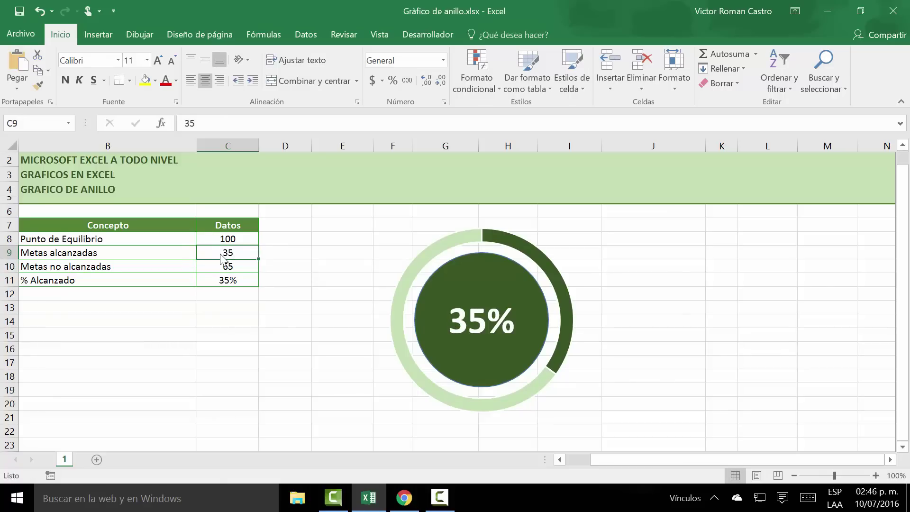
type("99")
key("Return")
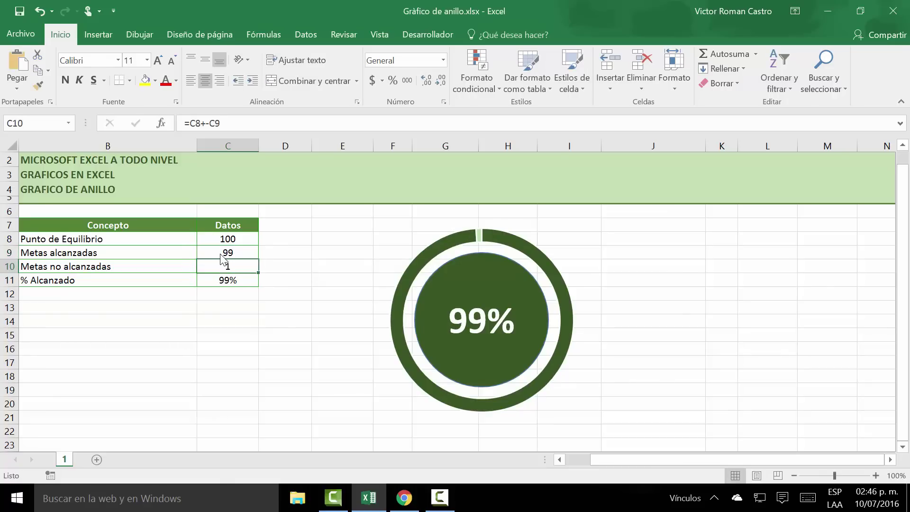
left_click(220, 255)
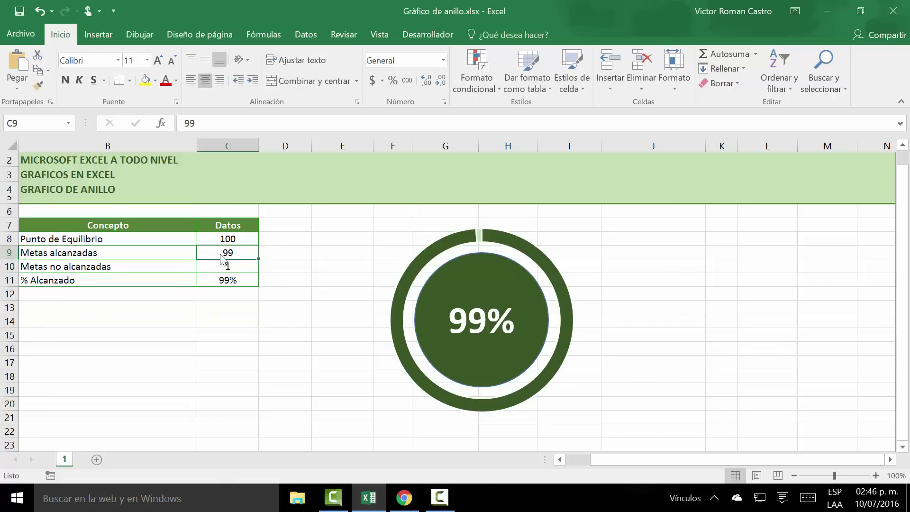
type("49")
key("Return")
left_click(221, 255)
type("22")
key("Return")
left_click(221, 256)
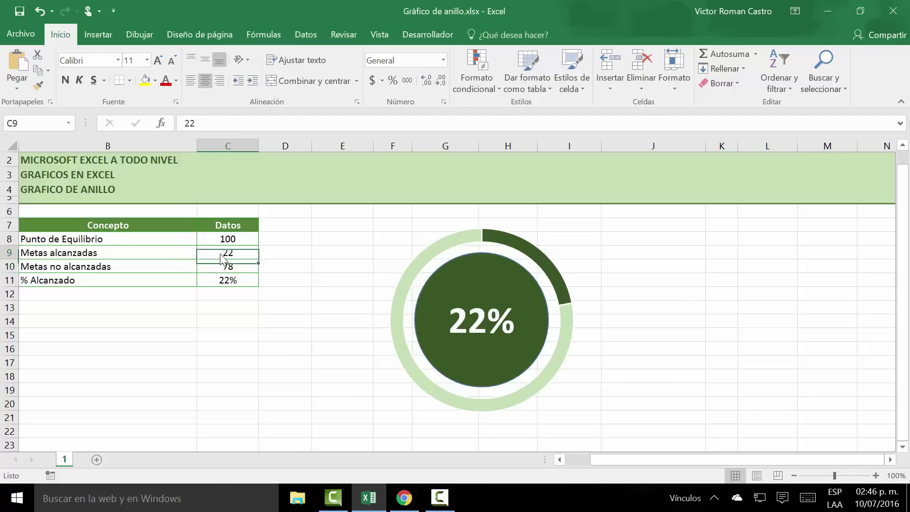
type("10")
key("Return")
left_click(221, 256)
type("5")
key("Return")
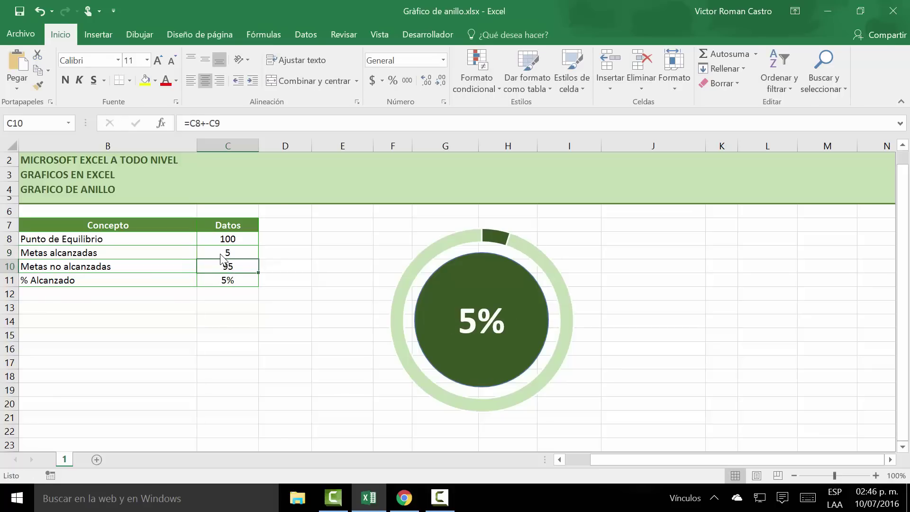